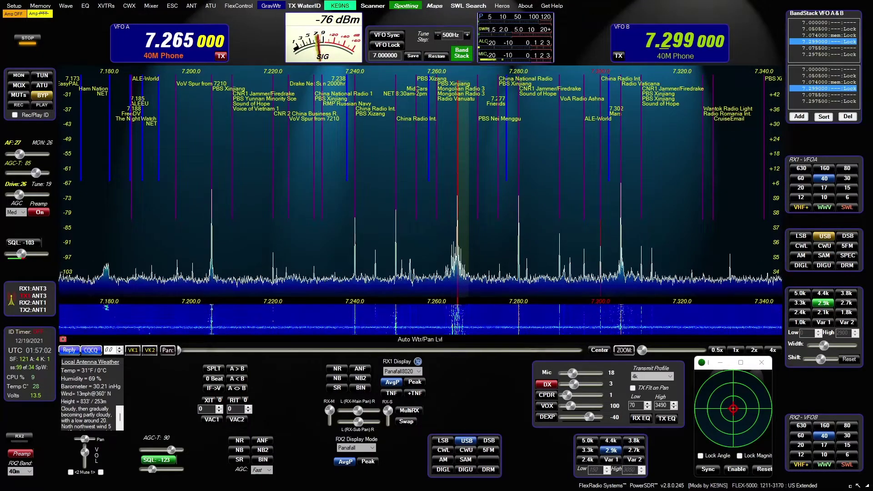
Open the F1 help for Maps and scroll down to the Lightning and Cloud Cover sections.
key("F1")
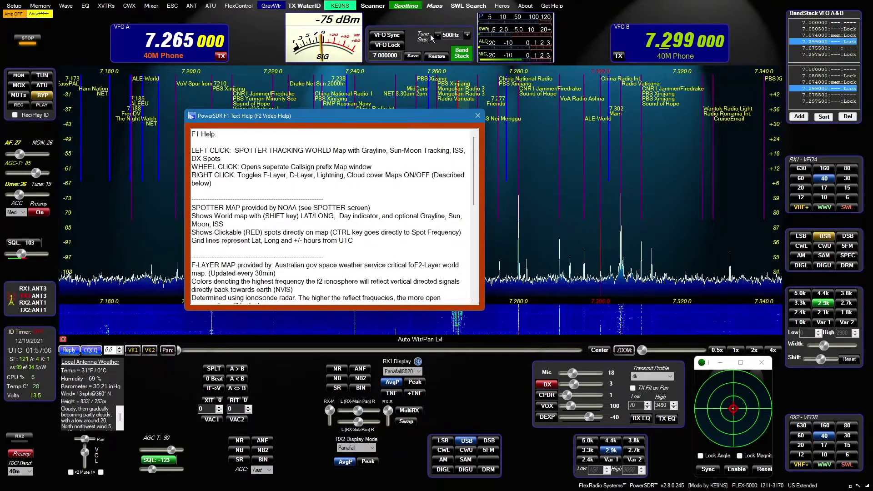
mouse_move(471, 198)
left_mouse_down()
mouse_move(475, 293)
mouse_move(472, 198)
left_mouse_up()
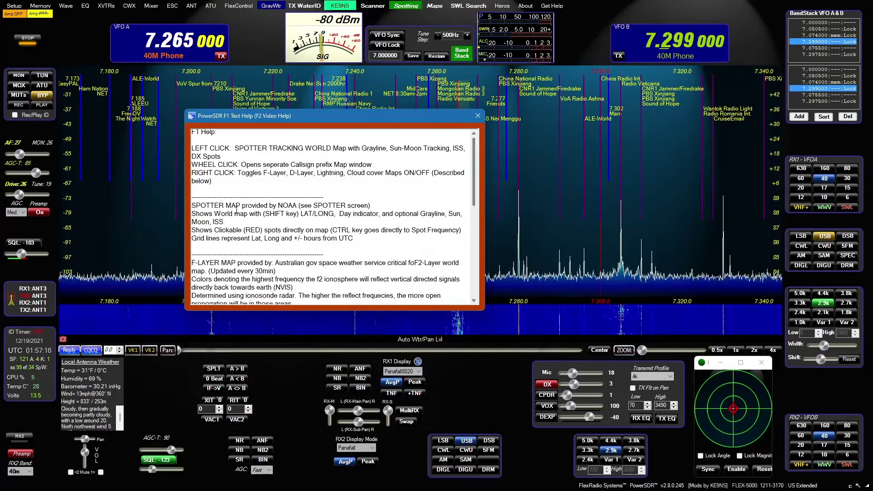
left_click_drag(473, 186, 465, 303)
Close the help and enable VOACAP in the DX / SWL Spotter settings, clearing spot labels.
left_click(478, 116)
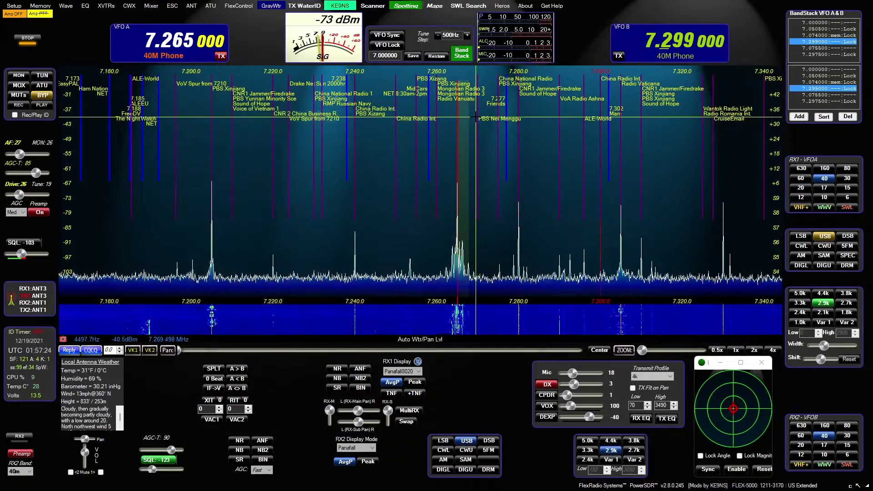
left_click(406, 6)
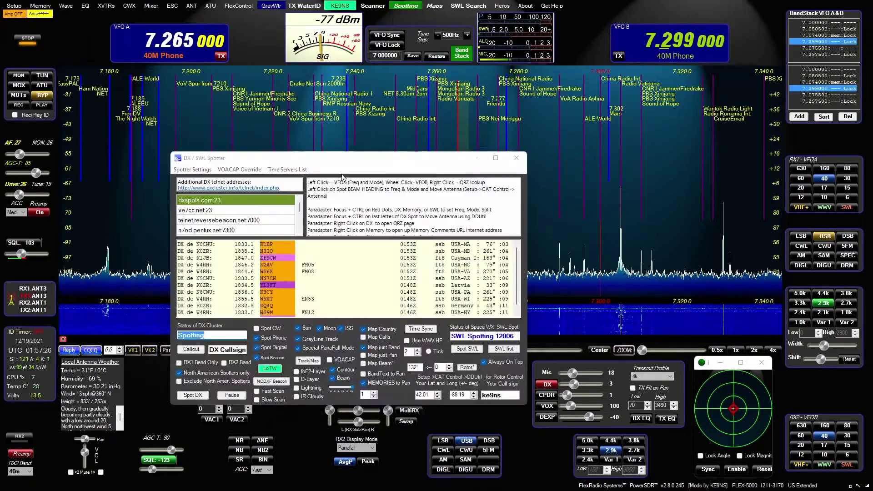
left_click(336, 422)
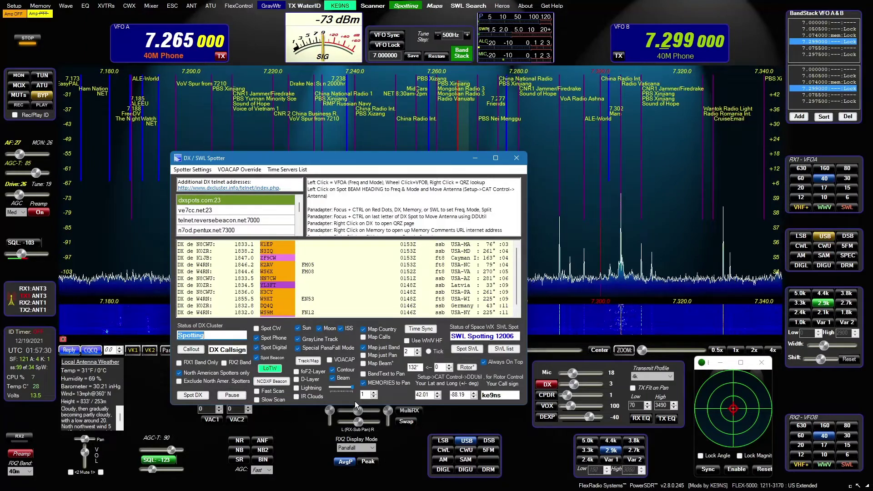
left_click(330, 360)
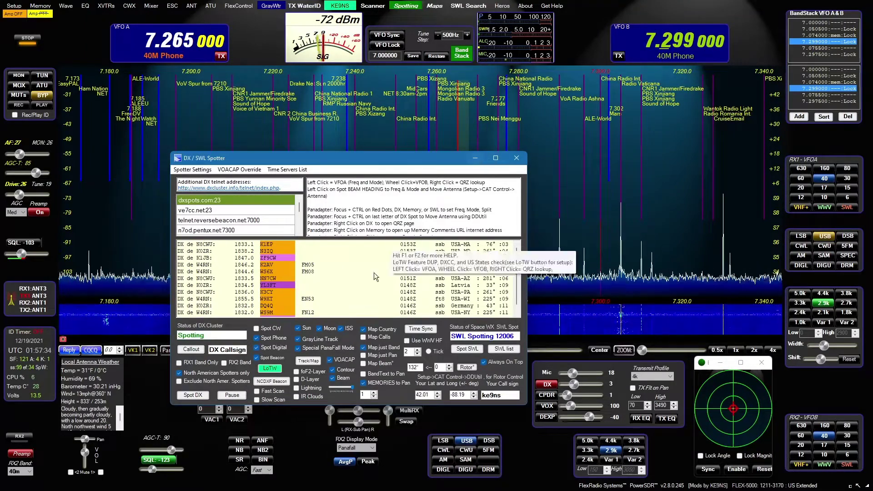
left_click(474, 158)
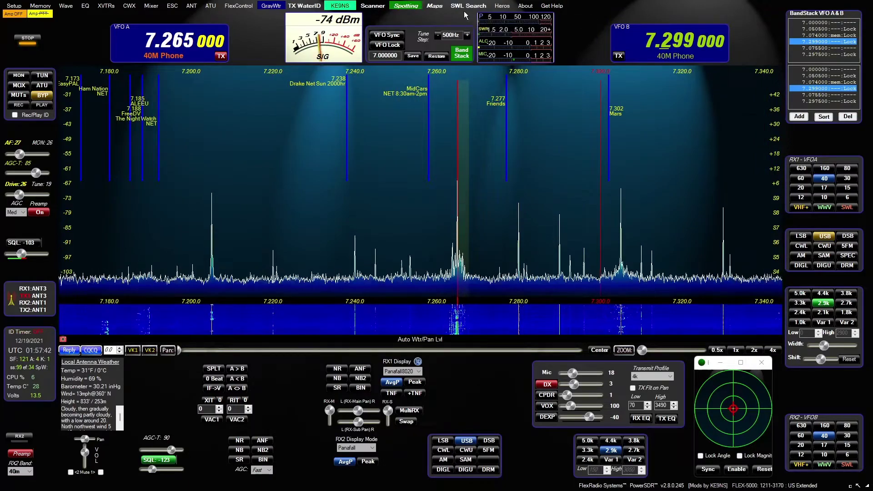
Untick MEMORIES to Pan so memory channels no longer appear on the panadapter.
left_click(431, 8)
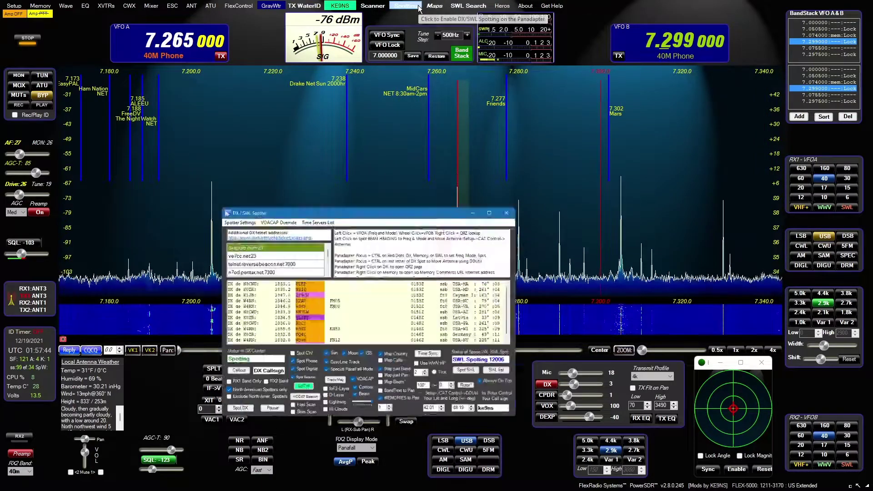
left_click(363, 385)
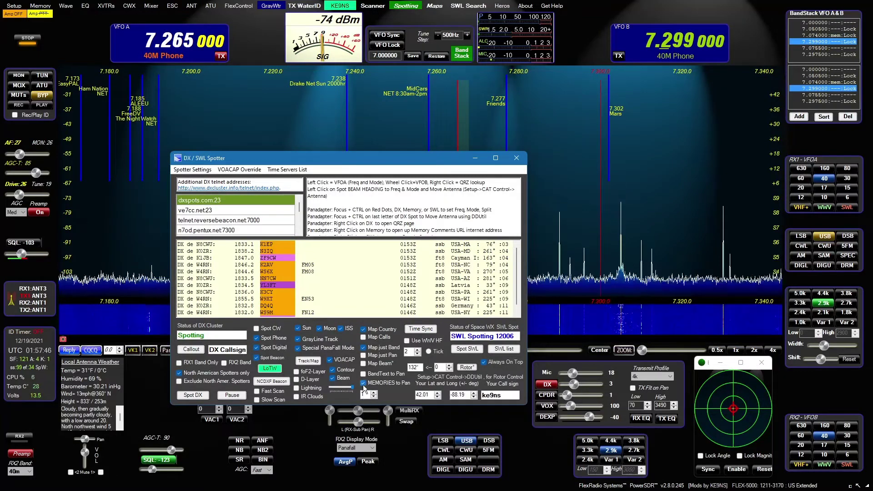
left_click(515, 159)
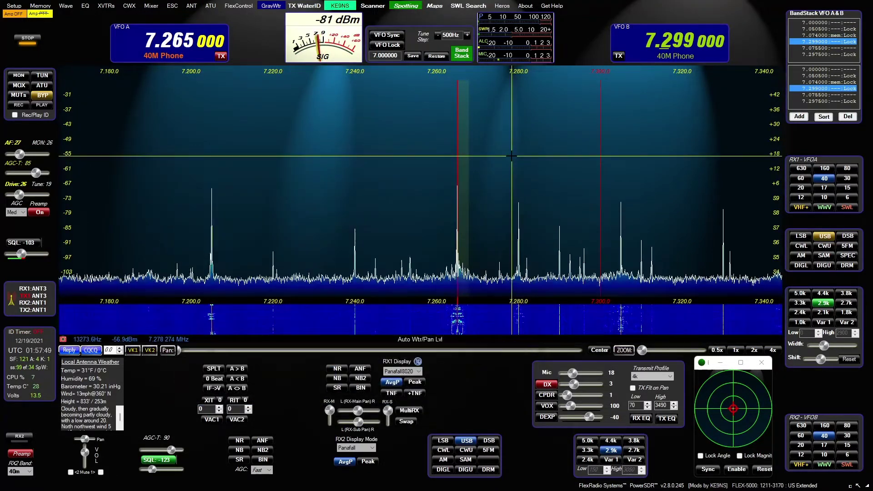
Show the VOACAP Spotter Map behind the spectrum and move RX1 to 80 m at 3.630 MHz.
left_click(435, 9)
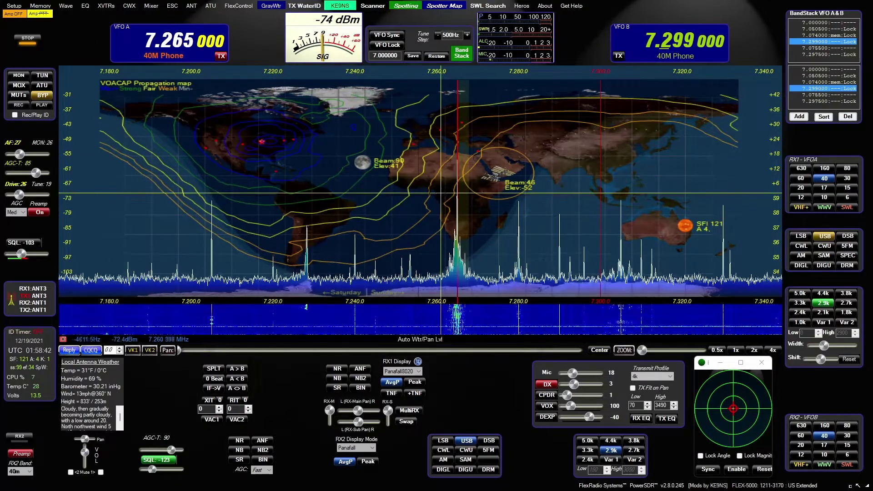
left_click(848, 169)
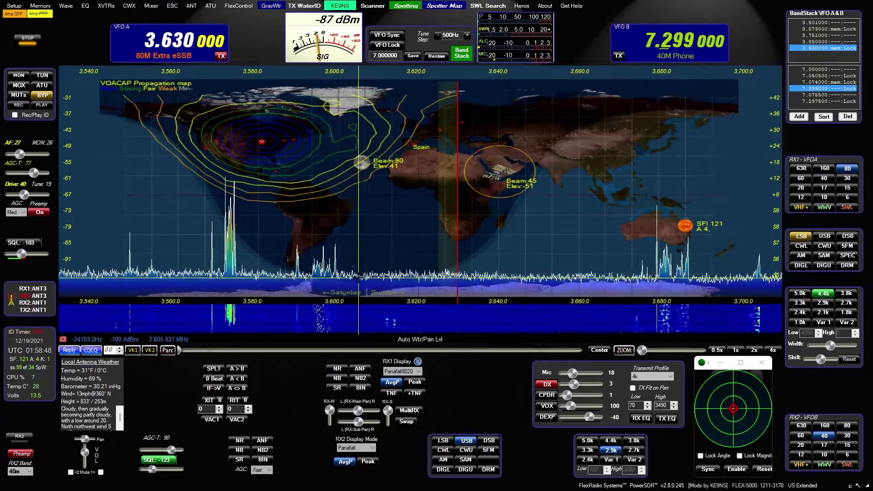
Turn off the Spotter Map, leaving the foF2 F-Layer map behind the 80 m spectrum.
left_click(444, 9)
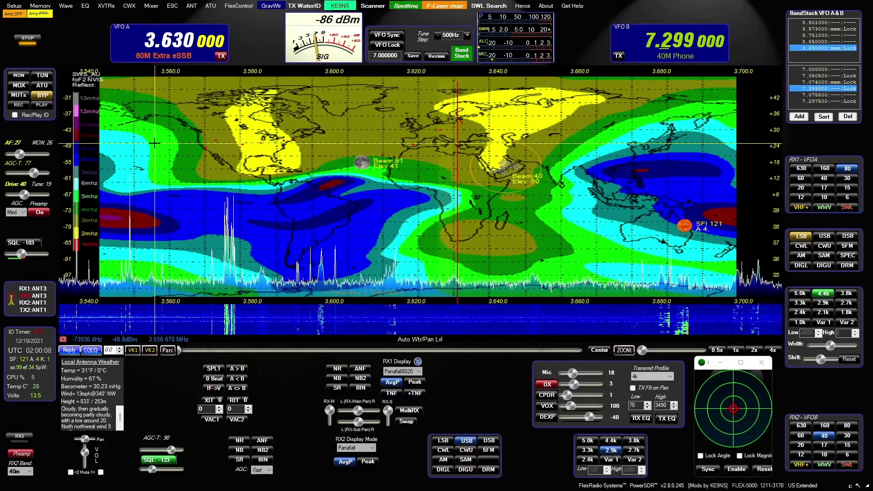
Cycle the map background from F-Layer to the NOAA D-Layer absorption map.
right_click(449, 6)
left_click(450, 7)
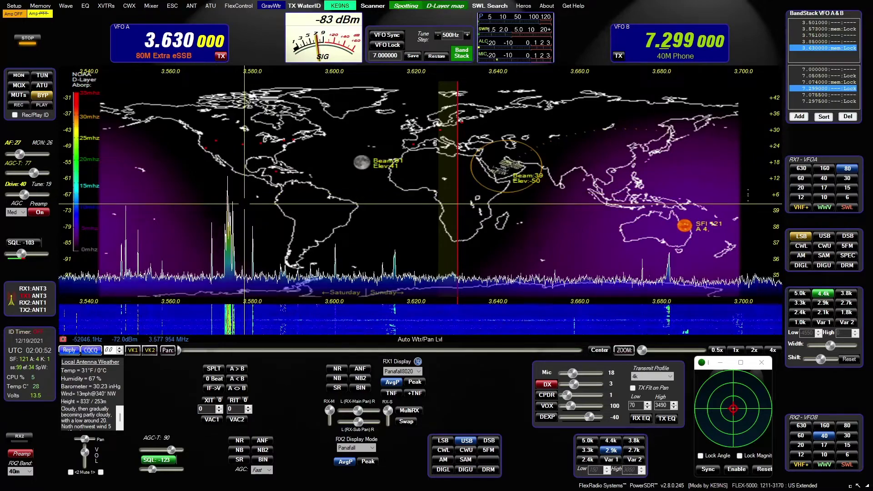
Cycle the map background to the blitzortung.org current-lightning strike map.
right_click(444, 6)
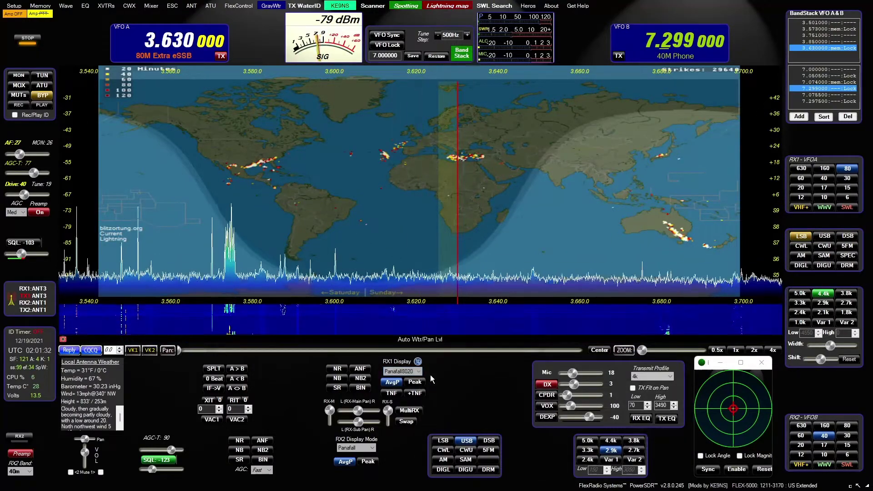
Show the cloud-cover map, magnify a patch, and retune VFO A to 3.590 MHz.
right_click(447, 6)
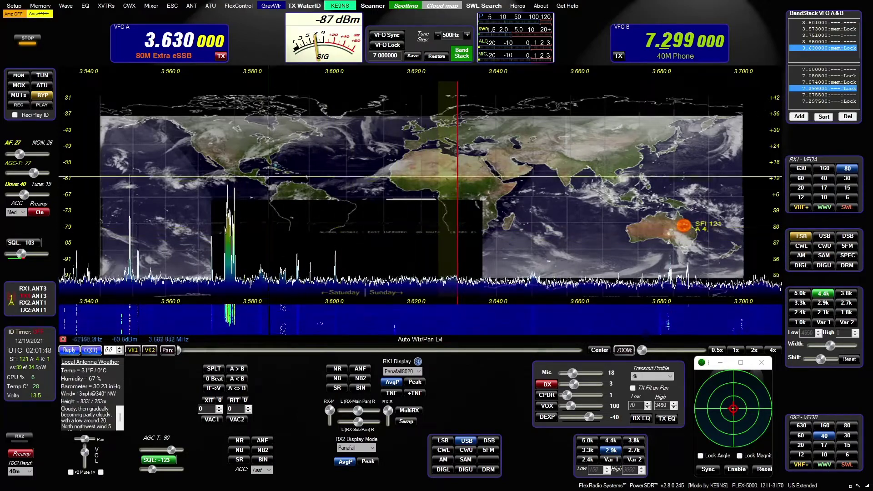
left_click(237, 160)
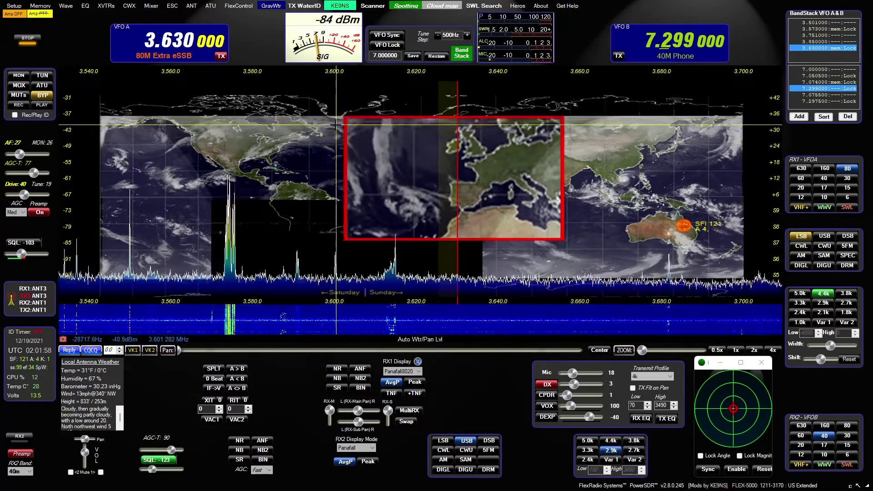
left_click(294, 168)
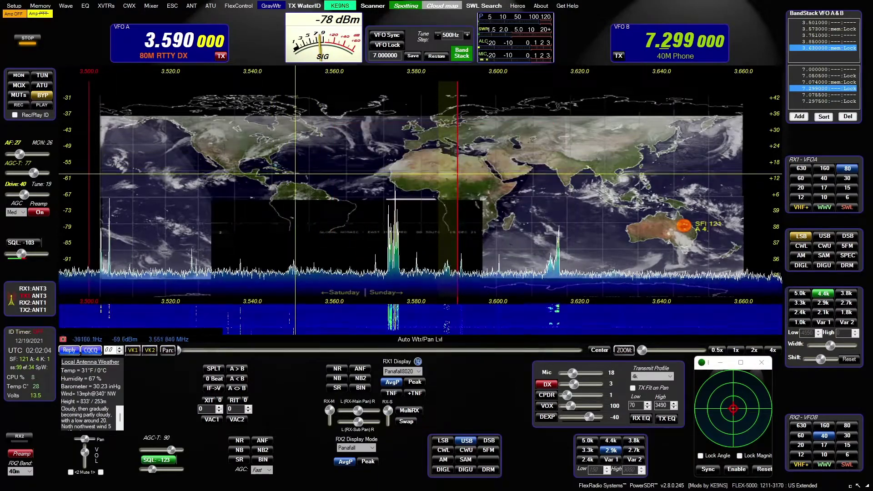
Cycle through F-Layer and Spotter Map, then switch map overlays off entirely.
right_click(440, 10)
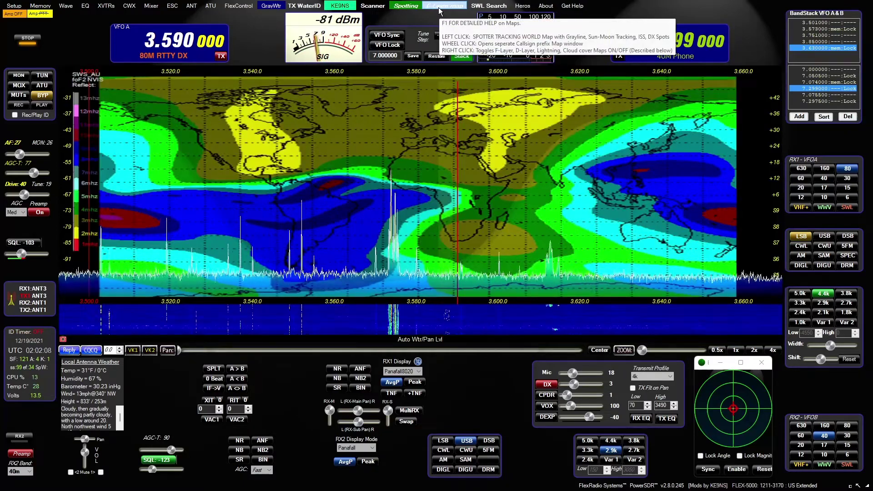
left_click(440, 10)
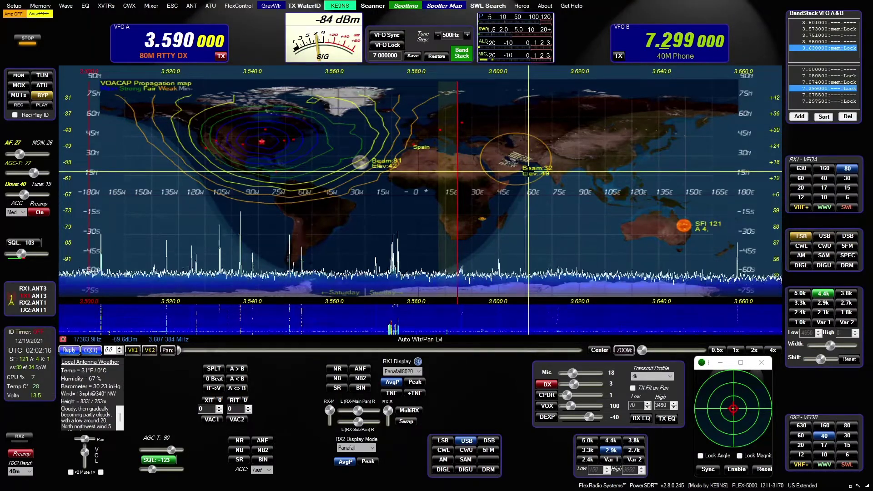
left_click(435, 10)
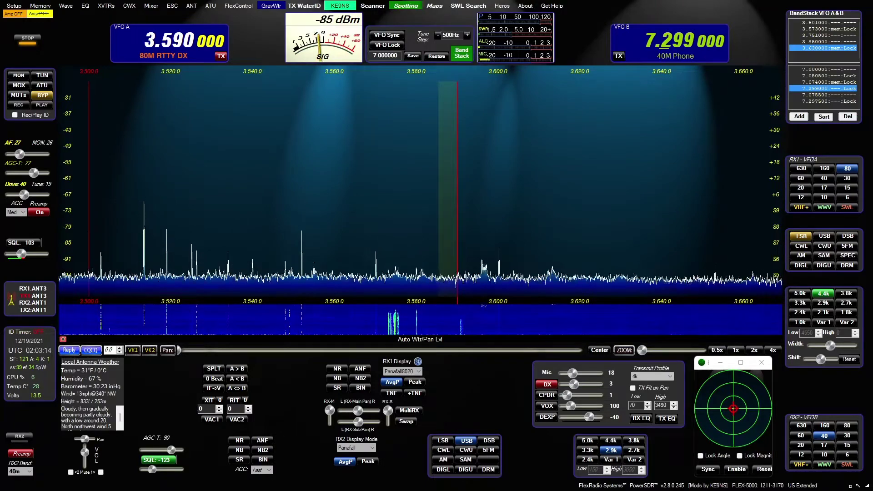
left_click(437, 8)
left_click_drag(436, 70, 437, 73)
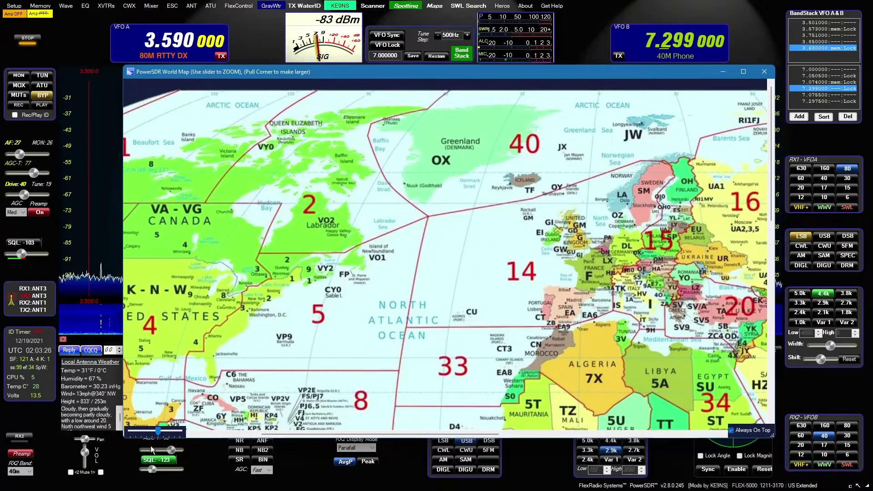
left_click_drag(156, 428, 130, 431)
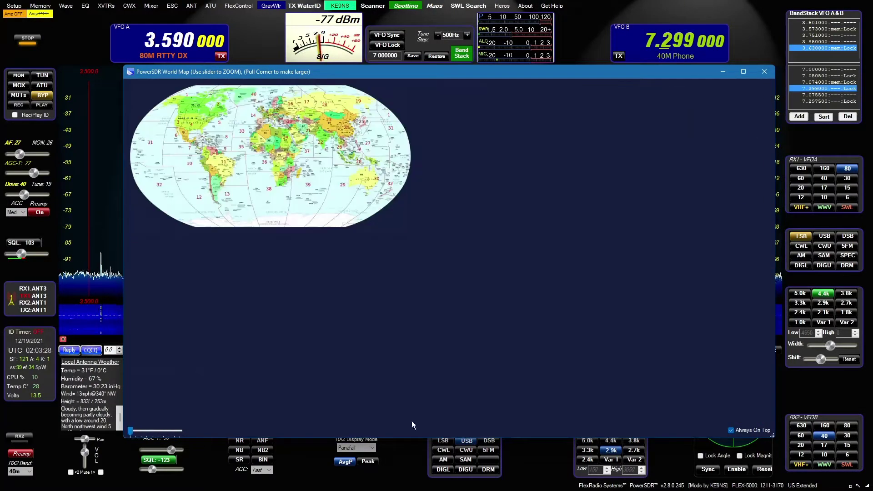
left_click_drag(774, 438, 412, 290)
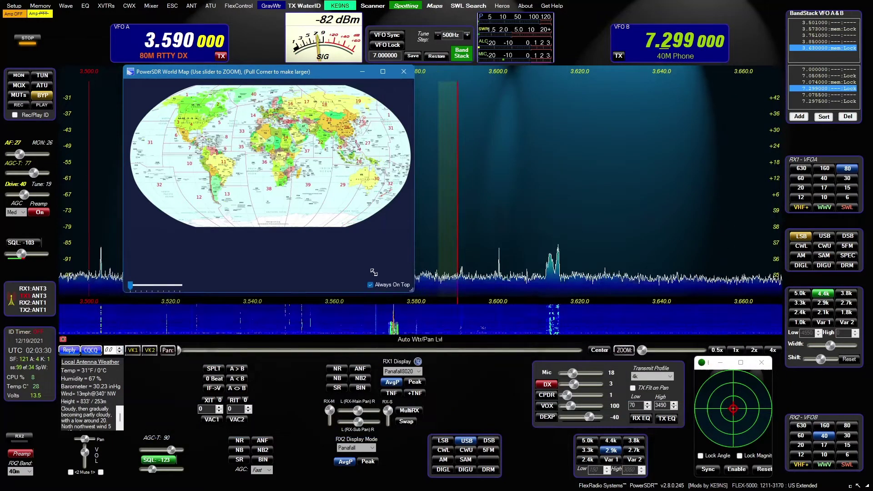
left_click_drag(131, 285, 165, 286)
left_click_drag(412, 290, 835, 466)
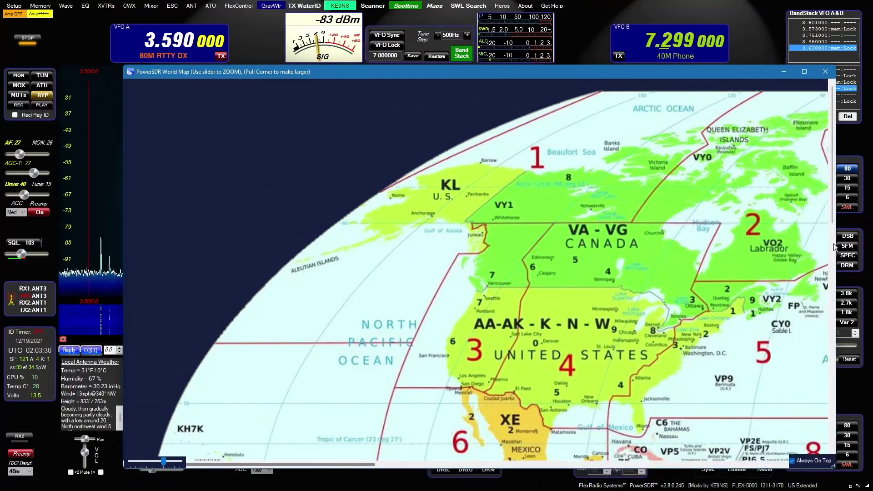
left_click_drag(830, 212, 832, 254)
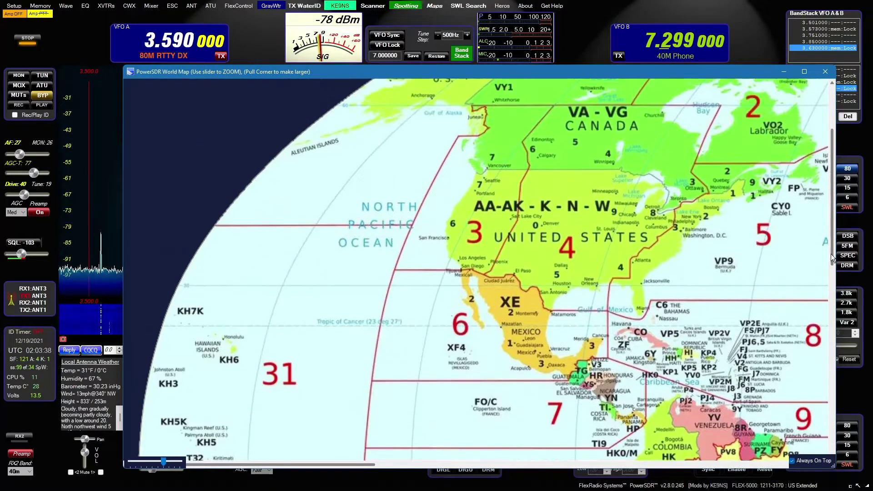
left_click_drag(359, 467, 523, 457)
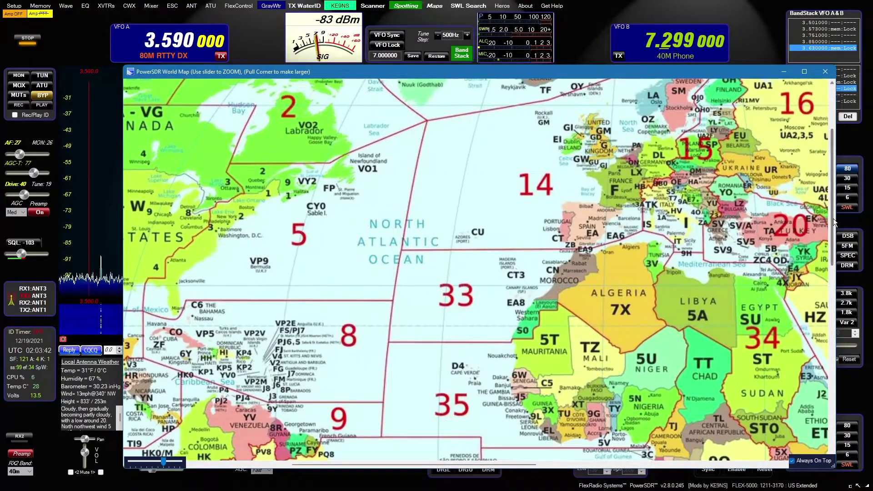
left_click_drag(833, 219, 835, 174)
left_click_drag(535, 73, 553, 56)
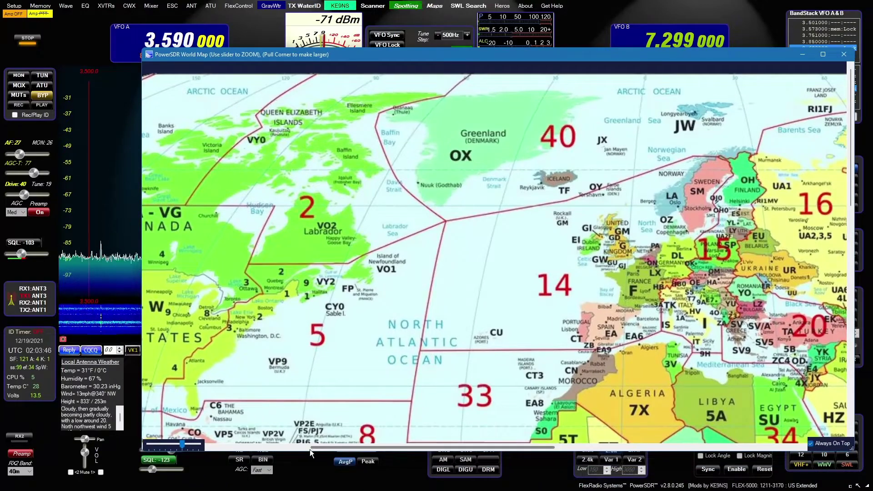
left_click_drag(334, 450, 265, 449)
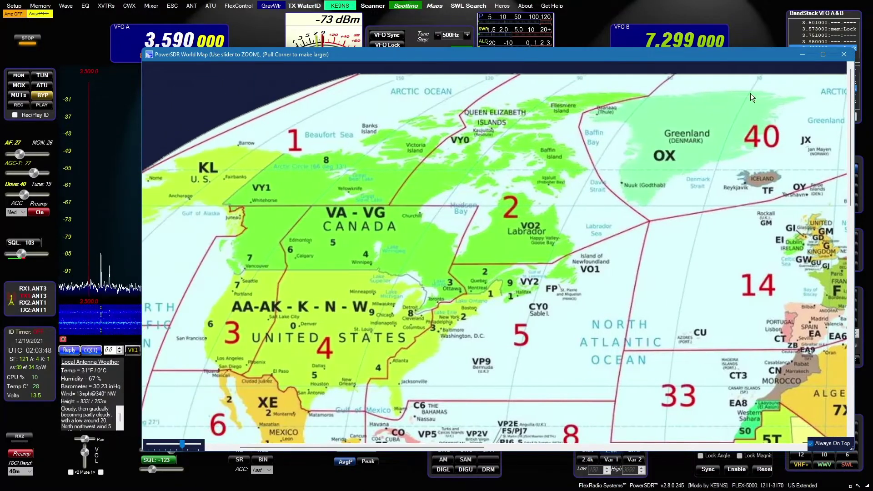
left_click(844, 54)
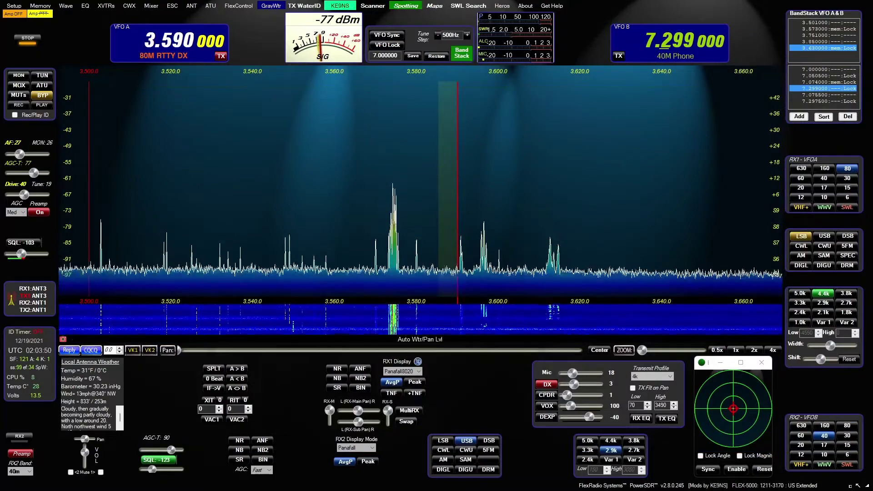